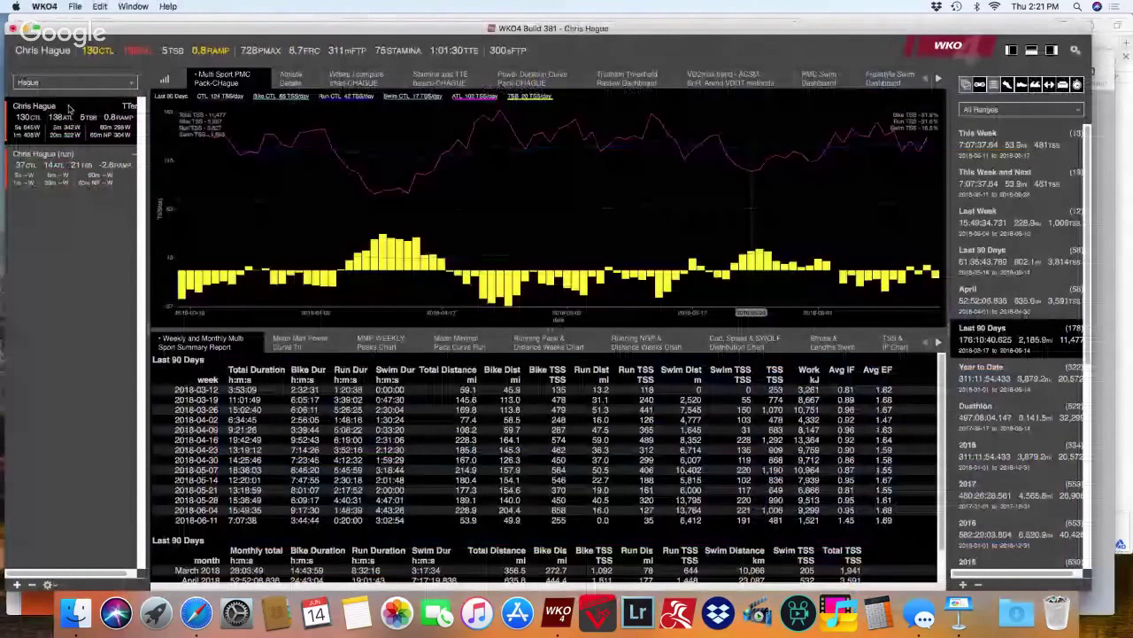
Step: Open the athlete's Sun, Jun 3, 2018 HIM sim ride and display its Cycling Interval Review Pack charts
double_click(69, 108)
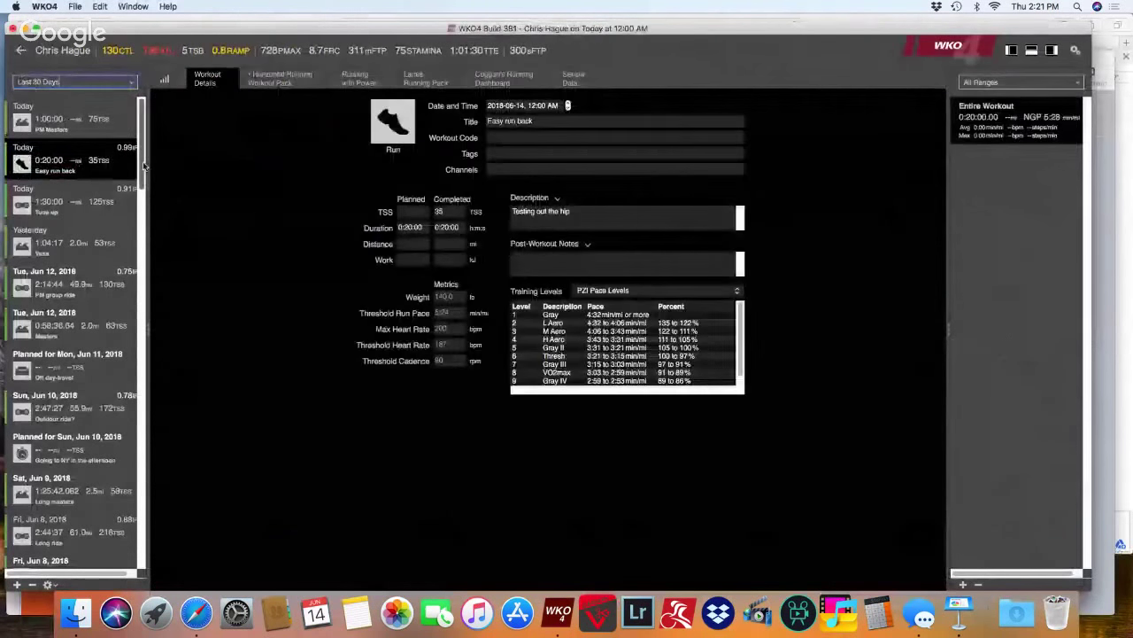
drag(143, 166, 135, 257)
click(64, 478)
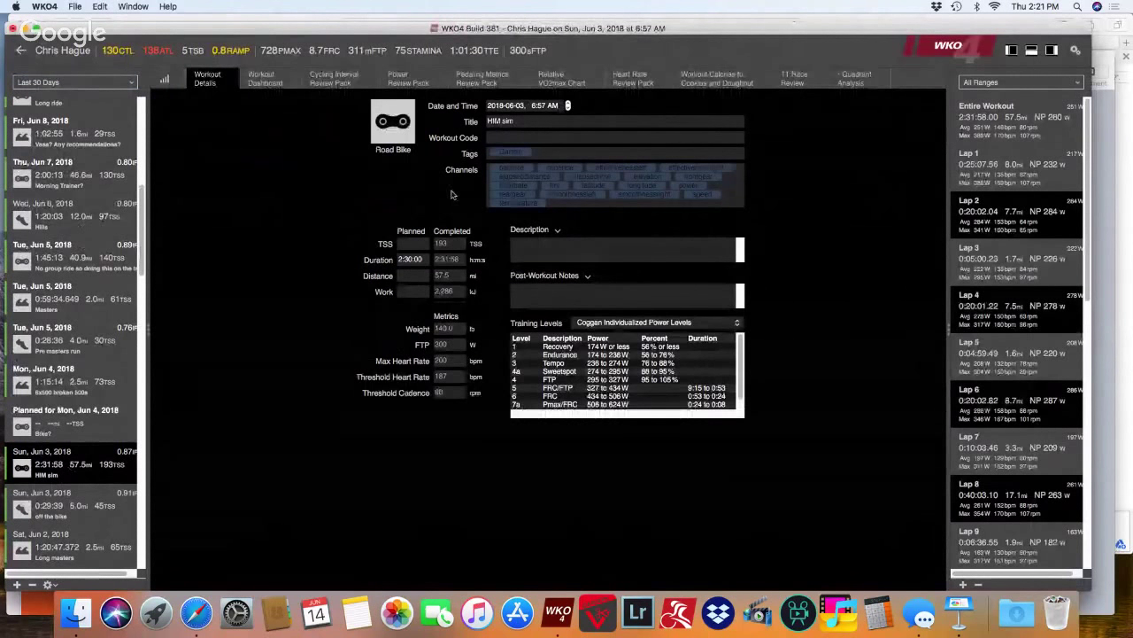
click(272, 81)
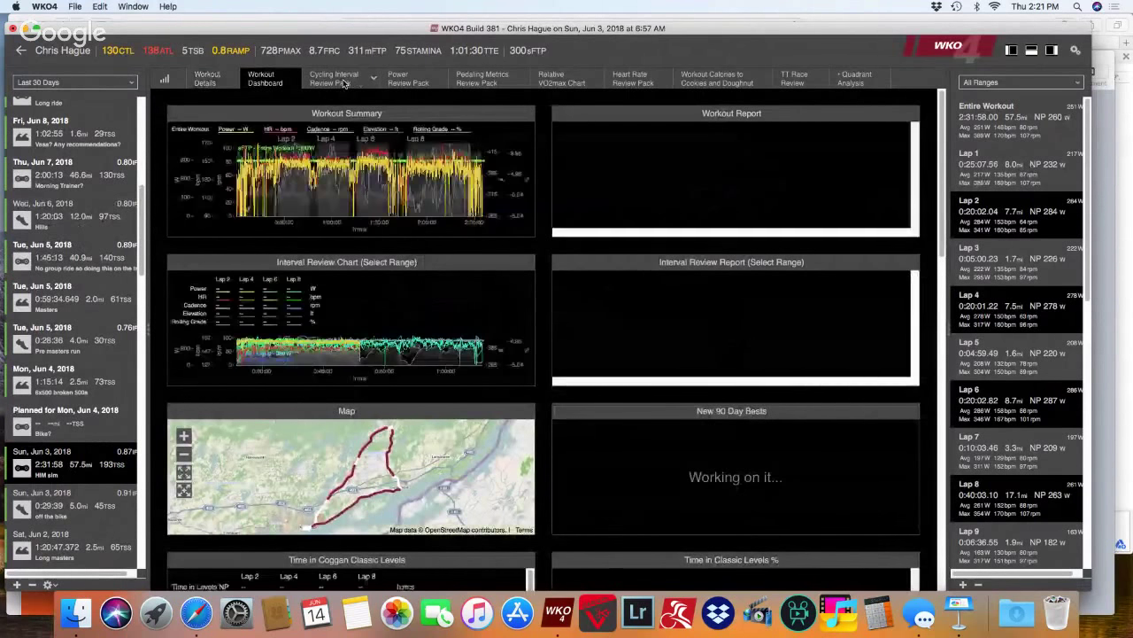
click(344, 83)
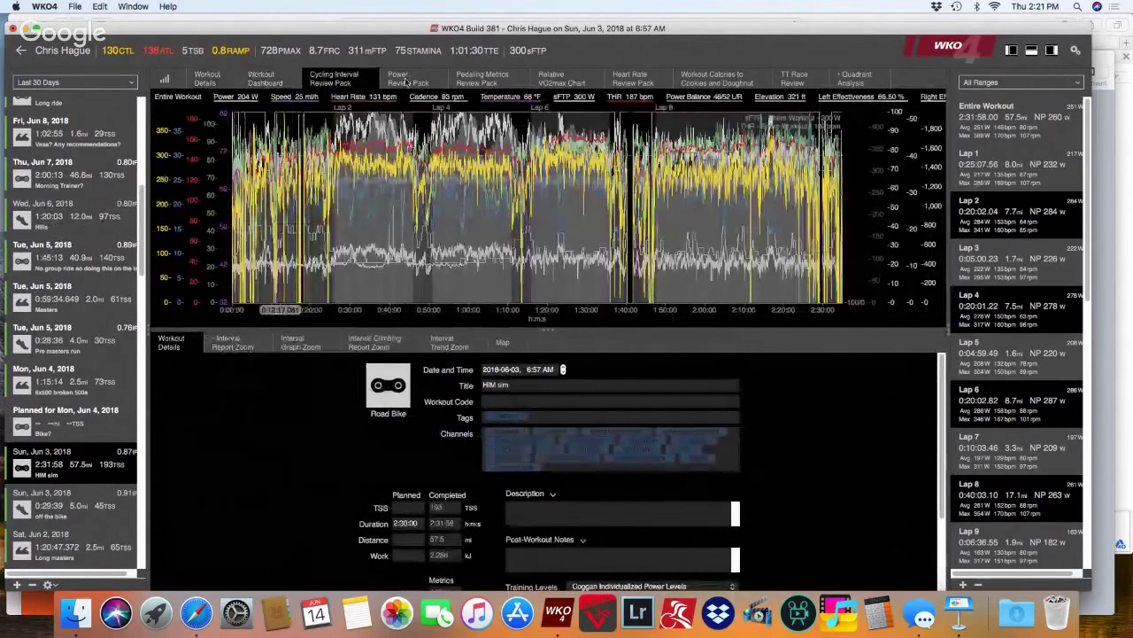
click(406, 81)
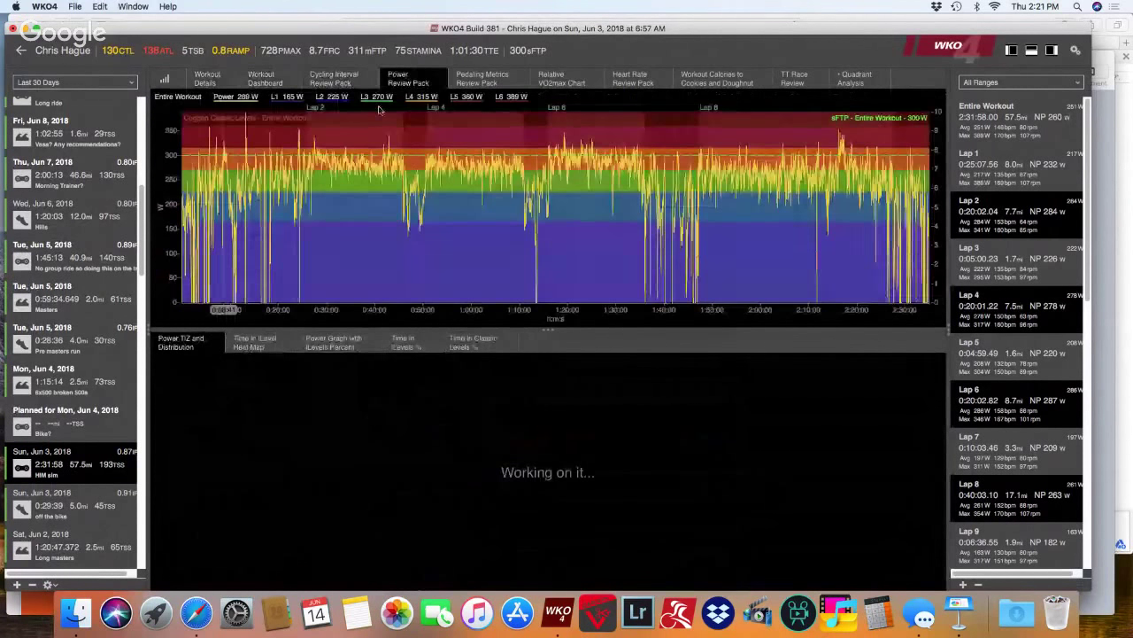
click(279, 81)
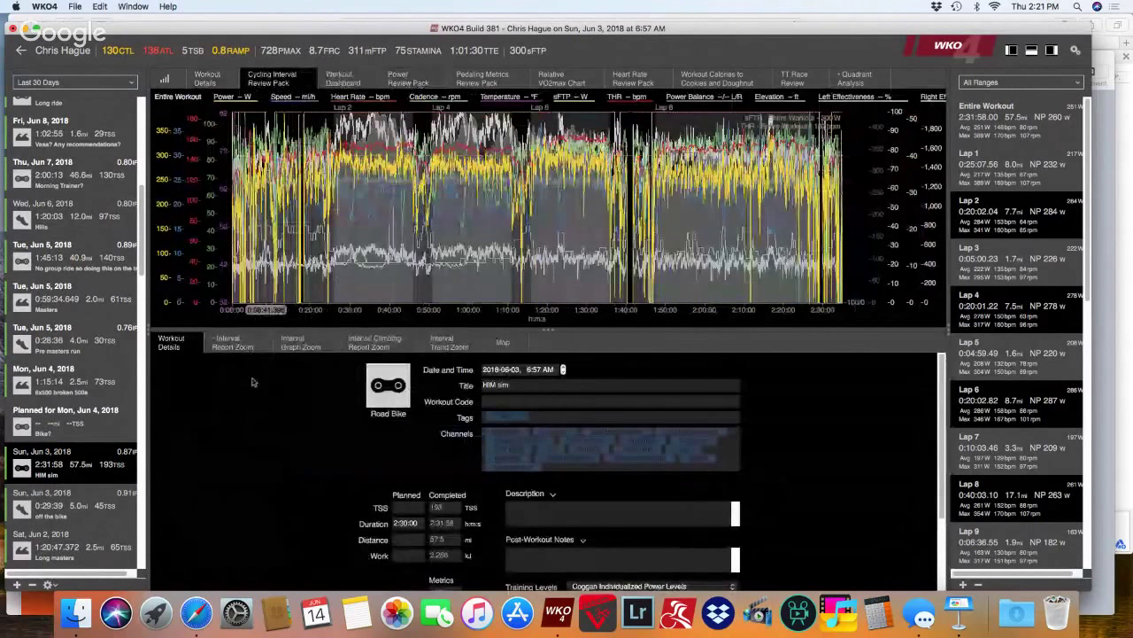
Step: Show the Interval Report Zoom lap stats, pointing out Lap 2's 284 W average power and 0.95 IF
click(232, 346)
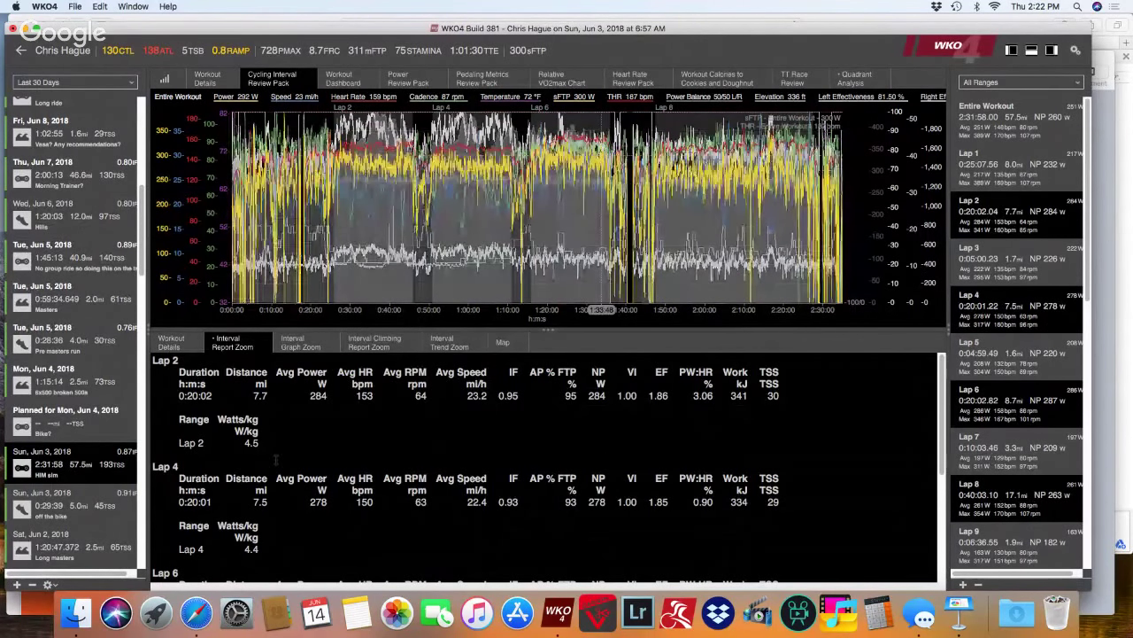
click(316, 396)
click(509, 396)
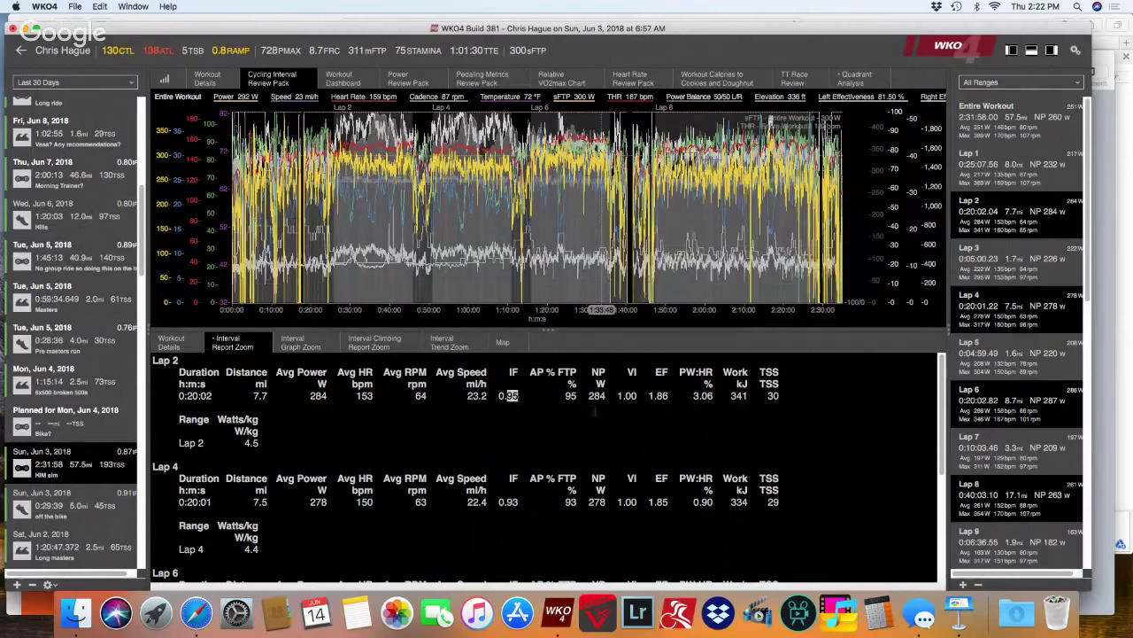
scroll(399, 431, down, 1)
scroll(399, 431, down, 4)
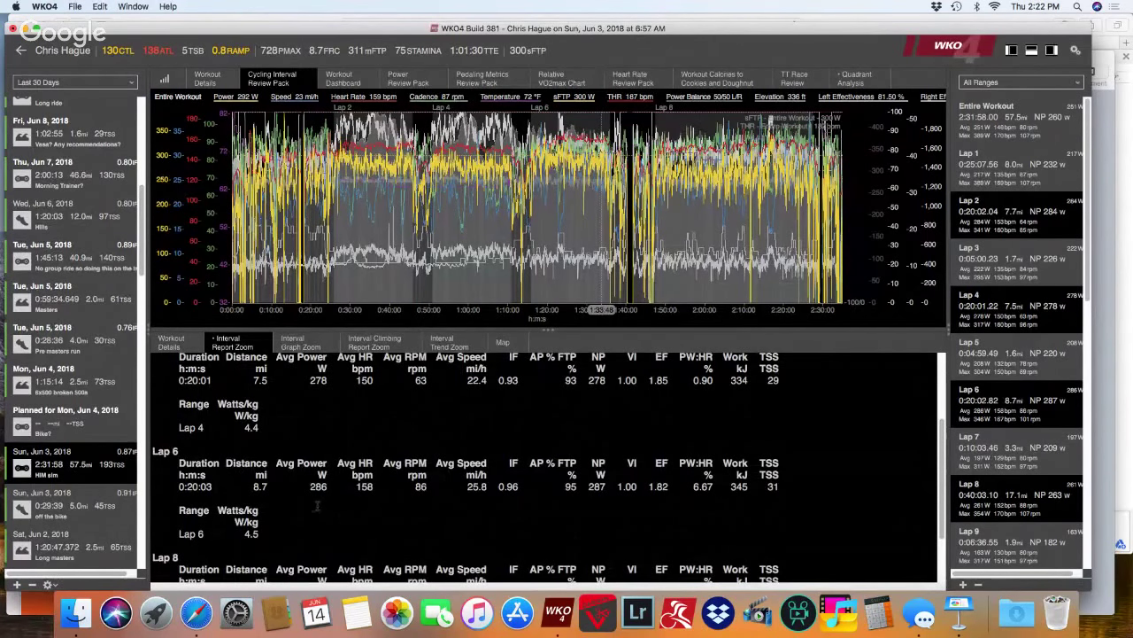
scroll(318, 504, down, 3)
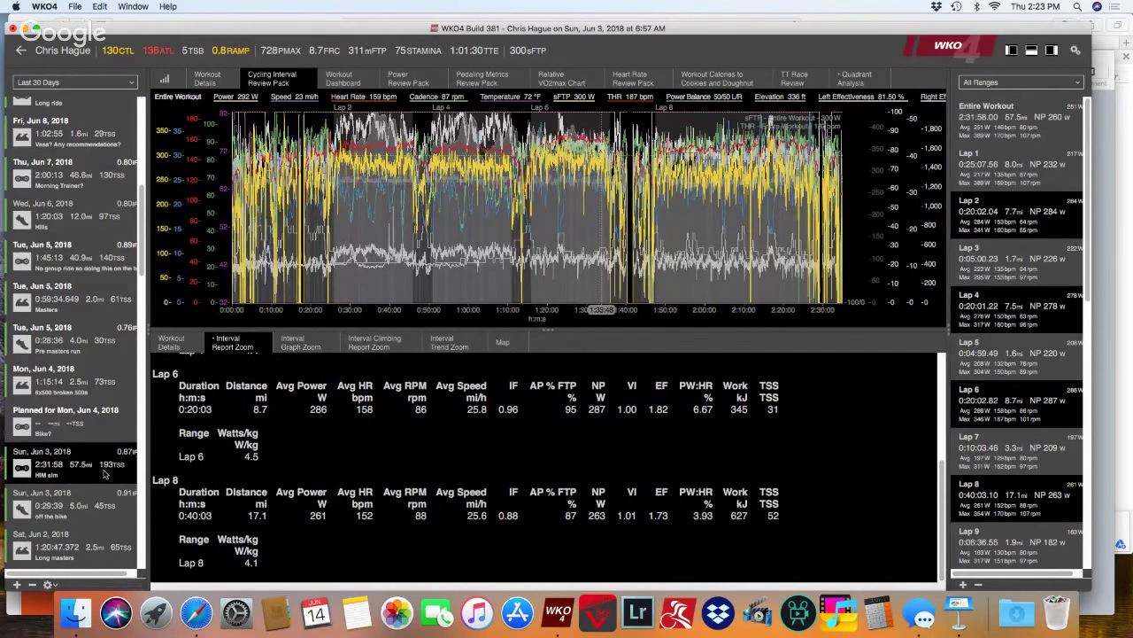
Step: Go back and open the run athlete's Jun 3 HIM Test Run (5.0 mi, 51 TSS)
click(20, 53)
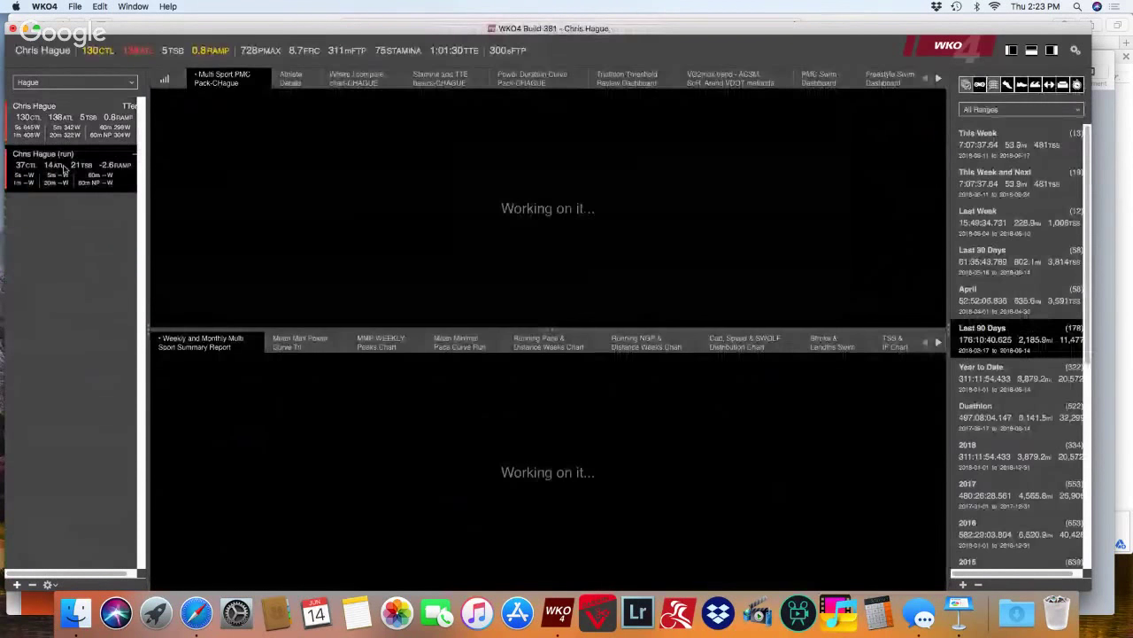
click(64, 167)
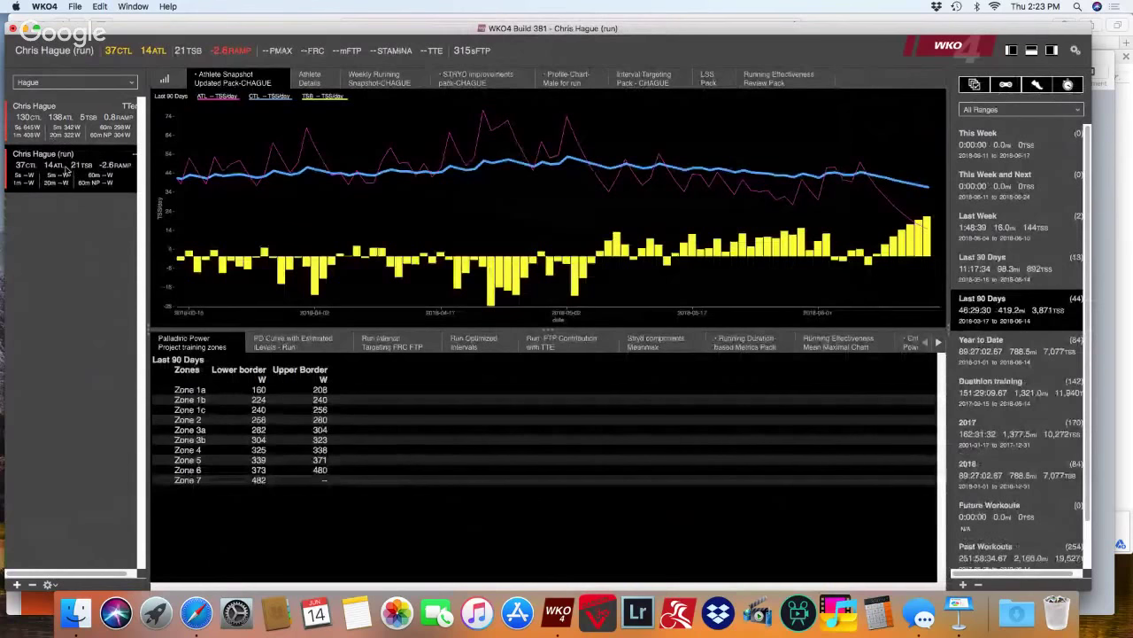
double_click(62, 165)
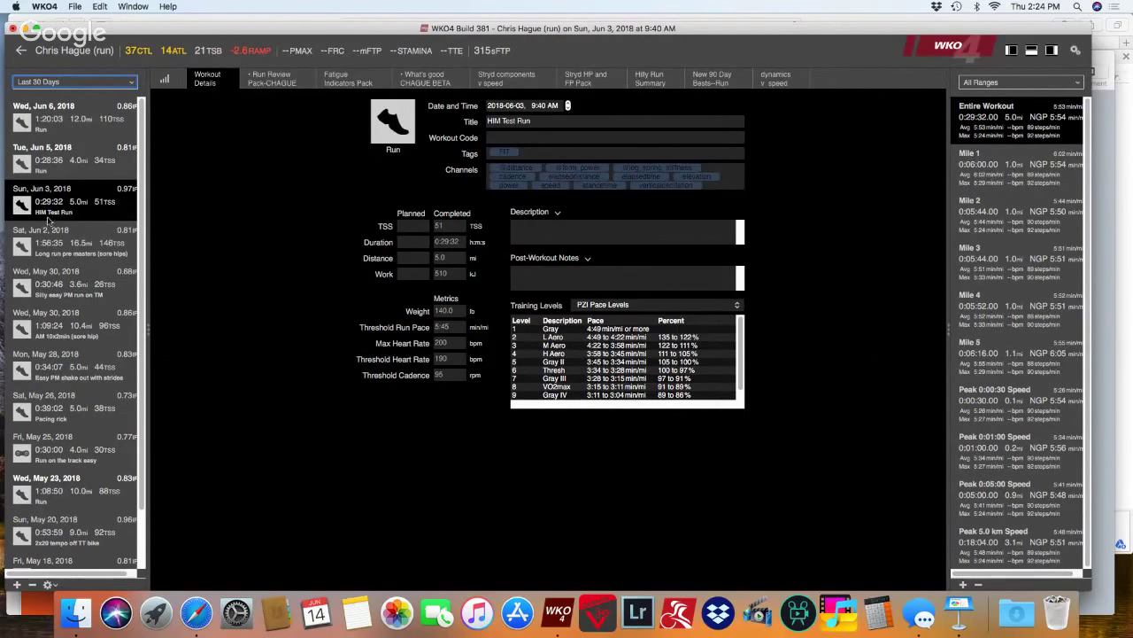
Step: In the Run Review Pack, report Stryd power components for Miles 1–5 and mark Mile 1's 0.99 RE
click(287, 85)
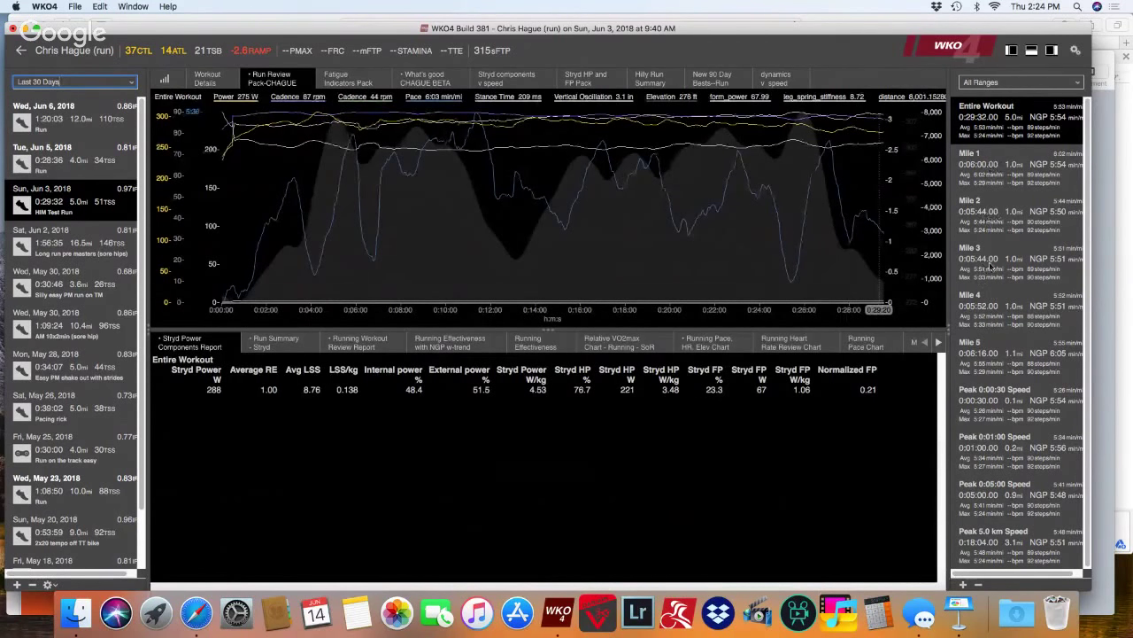
click(983, 166)
shift+click(981, 217)
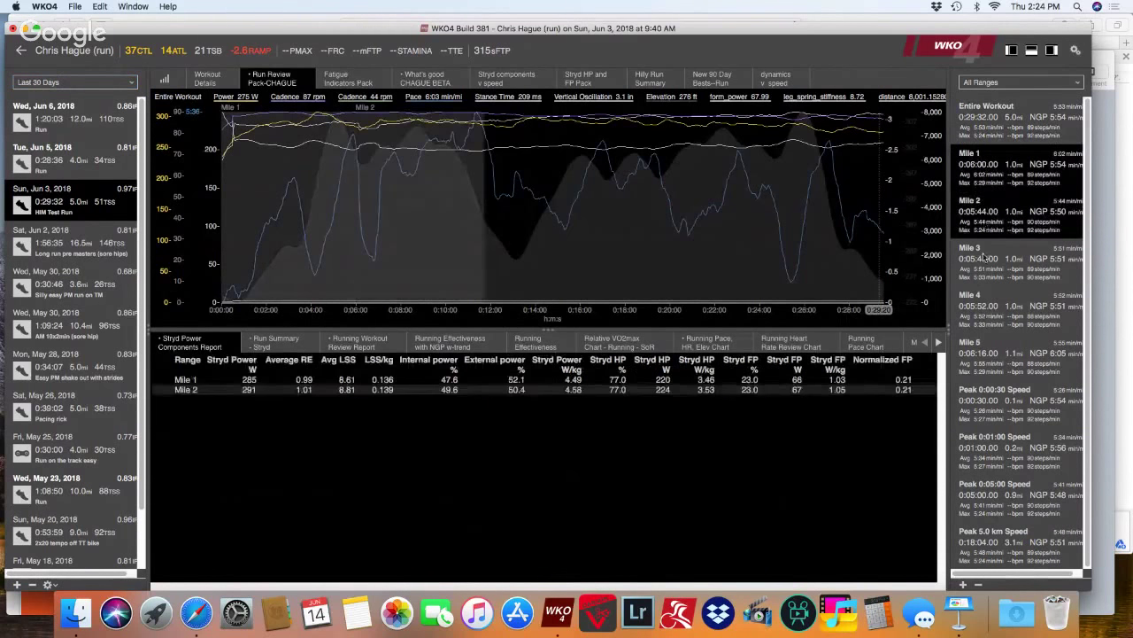
shift+click(985, 258)
shift+click(985, 306)
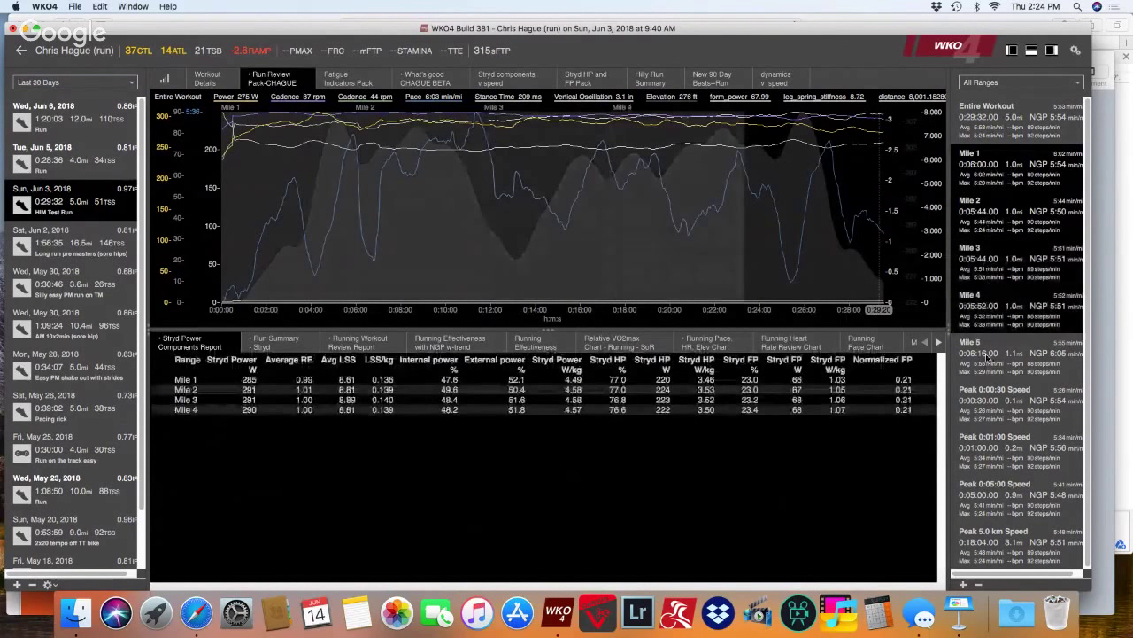
shift+click(989, 357)
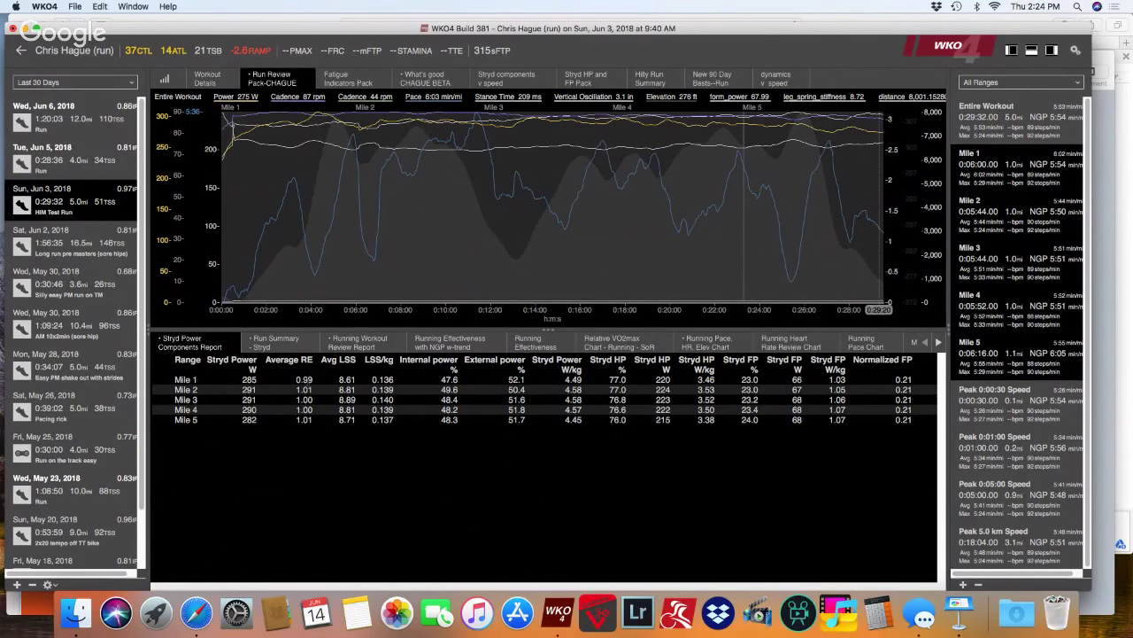
double_click(292, 379)
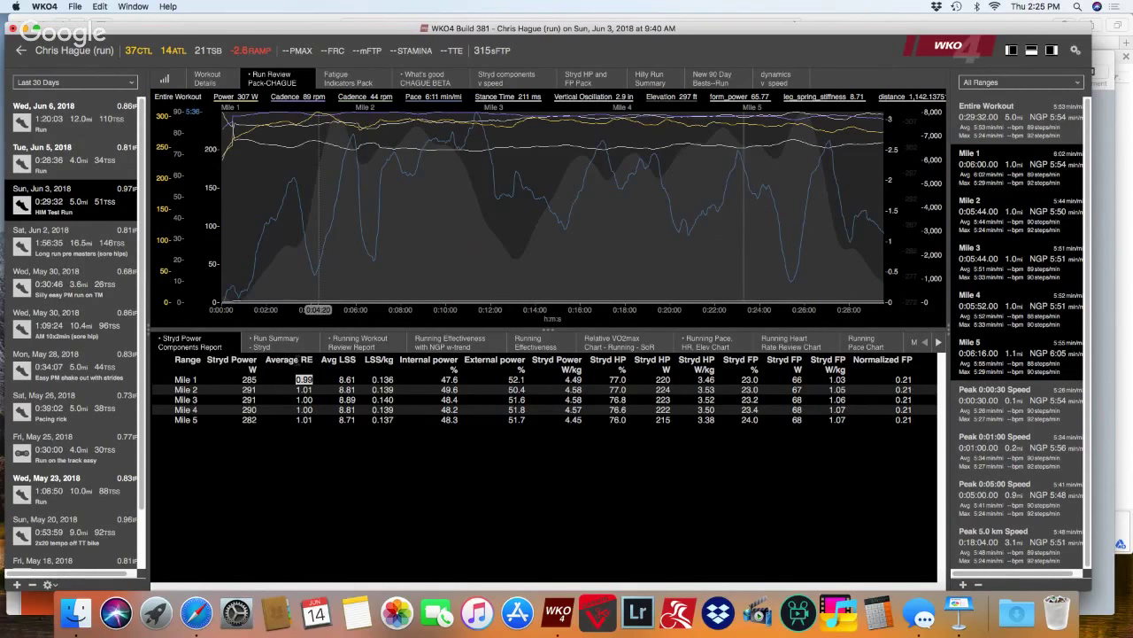
Step: Highlight Mile 1's RE and 8.61 LSS, then deselect the miles to show Entire Workout totals (288 W)
click(345, 378)
click(318, 379)
mouse_move(339, 379)
mouse_down()
mouse_move(370, 381)
mouse_move(360, 380)
mouse_up()
click(301, 391)
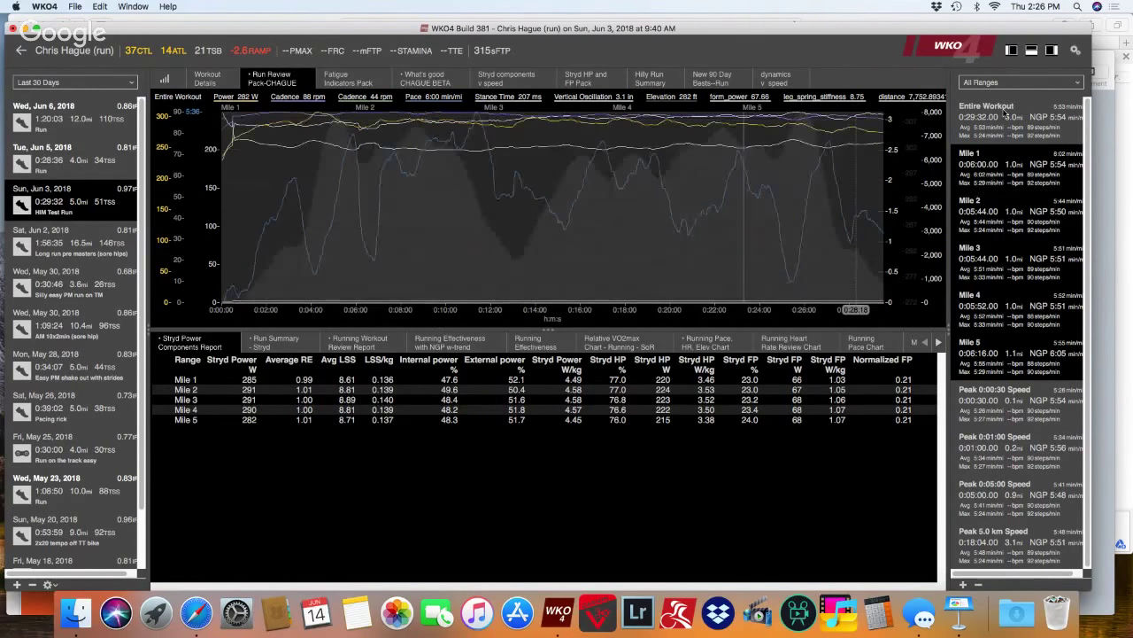
click(365, 148)
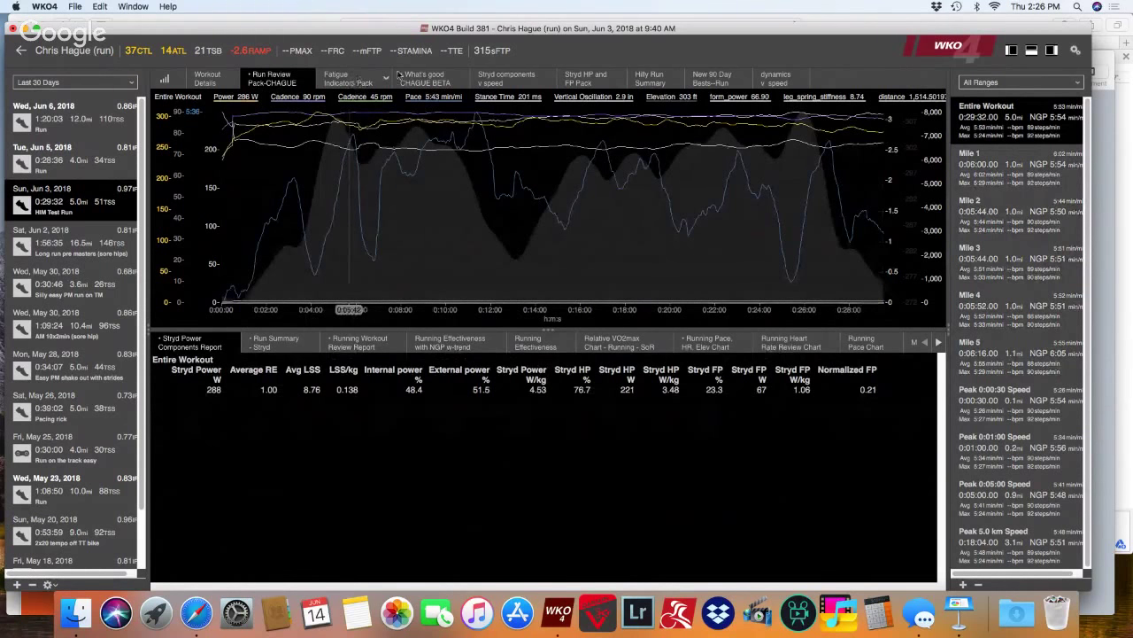
Step: Open the What's good charts showing LSS 0.138 LSS/kg, RE 1.001 and HP% about 76.7
click(399, 75)
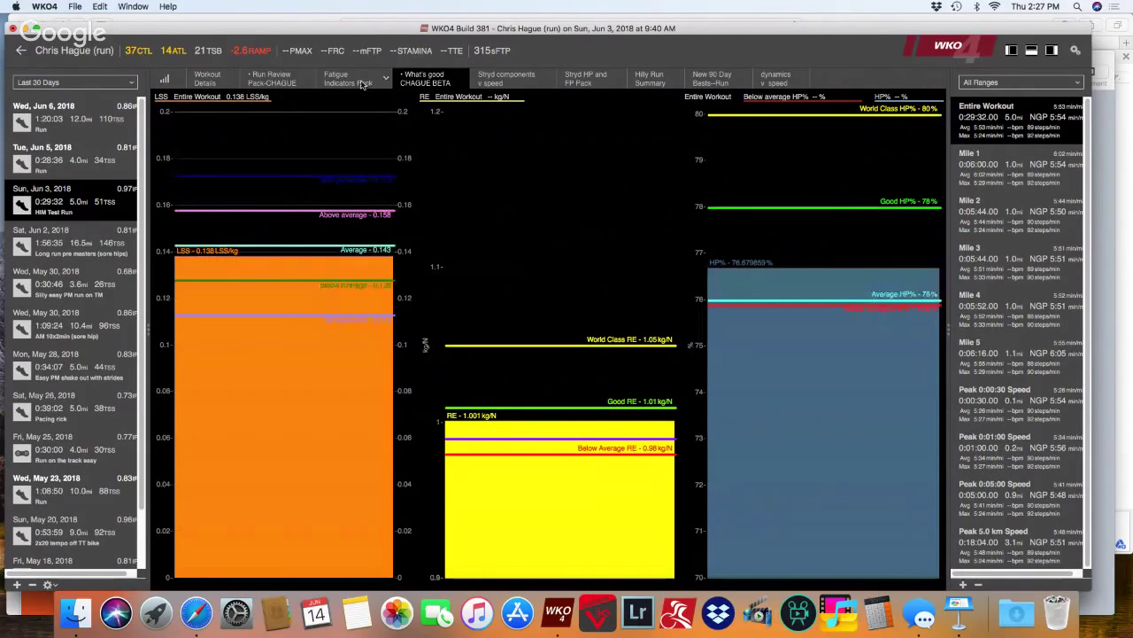
Step: Open the Fatigue Indicators Pack with its fatigue slope charts and Half Index Report
click(362, 84)
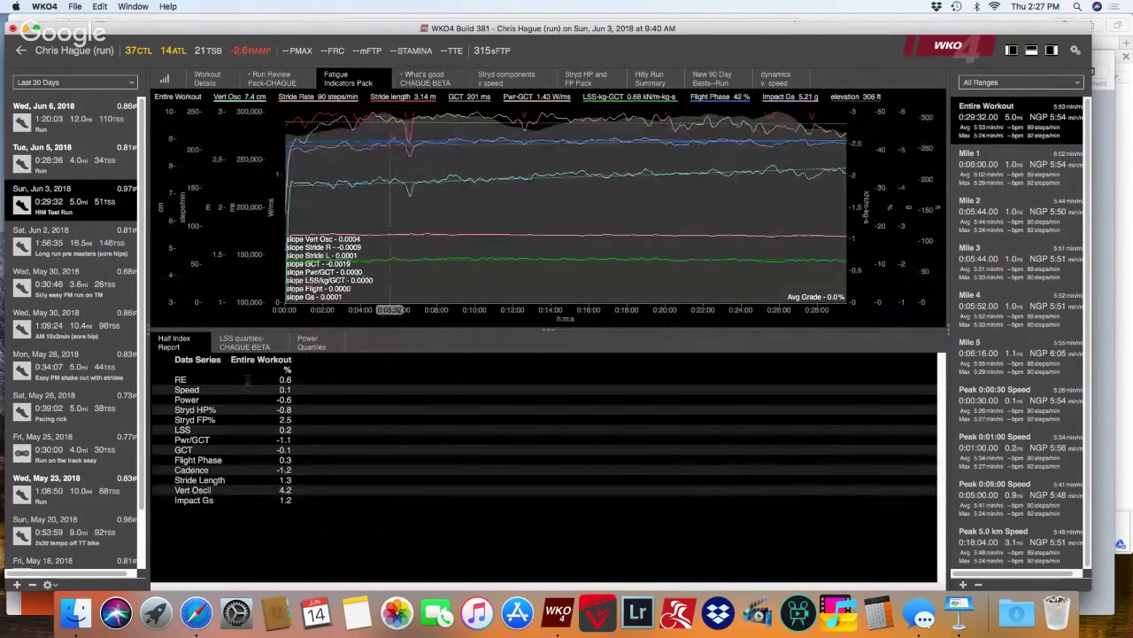
Step: Point out the RE and LSS half-index values, then view the LSS and Power quartile charts
click(285, 379)
click(293, 431)
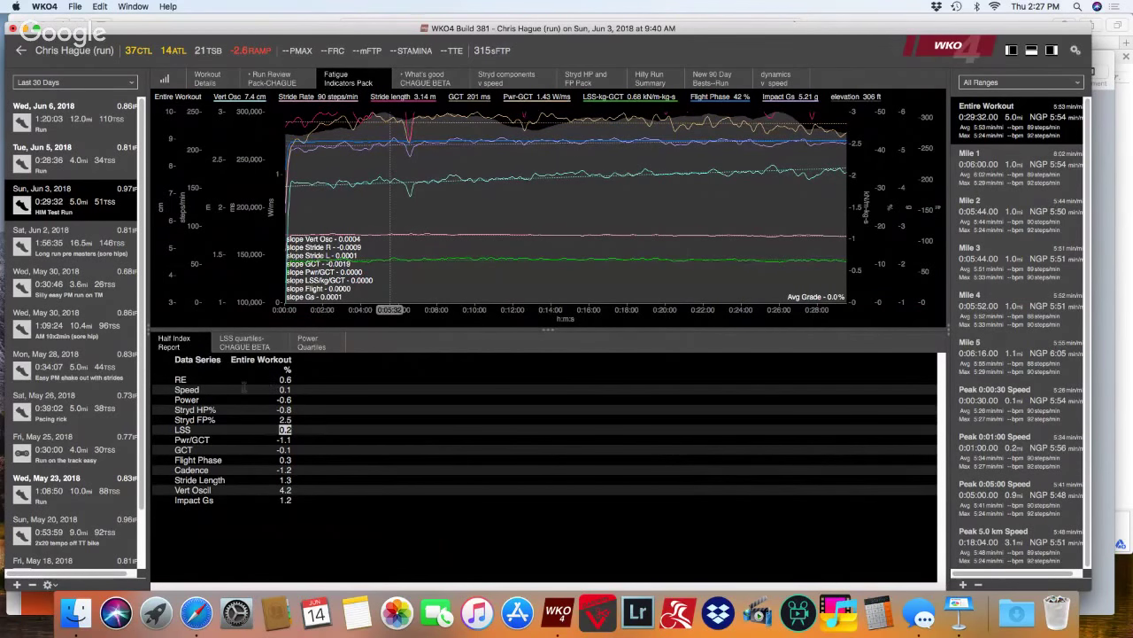
click(255, 346)
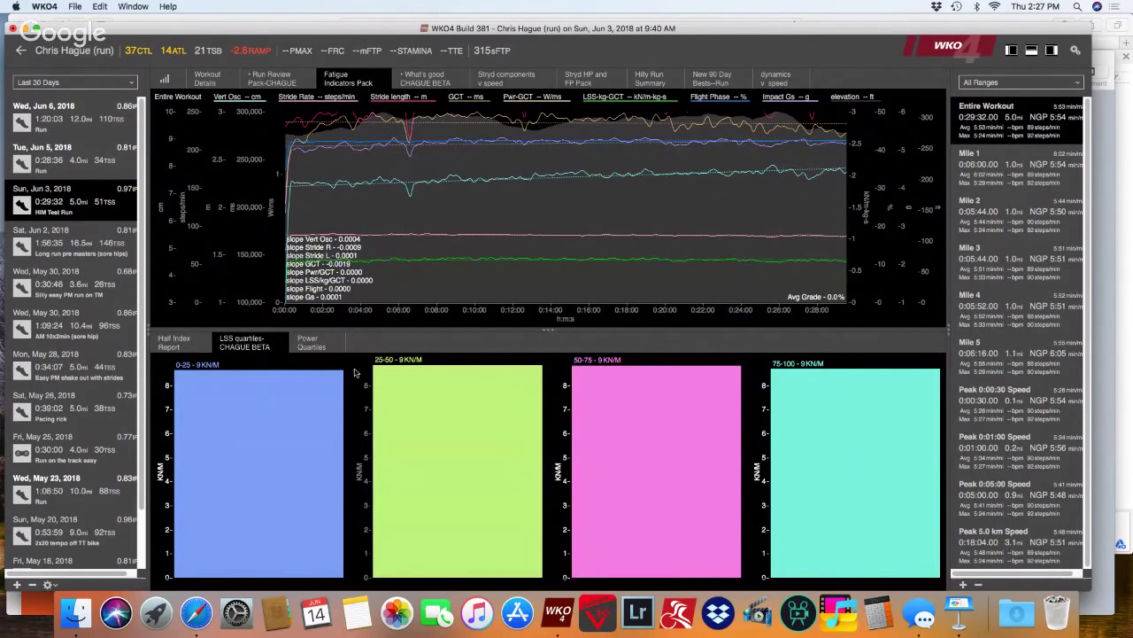
click(324, 346)
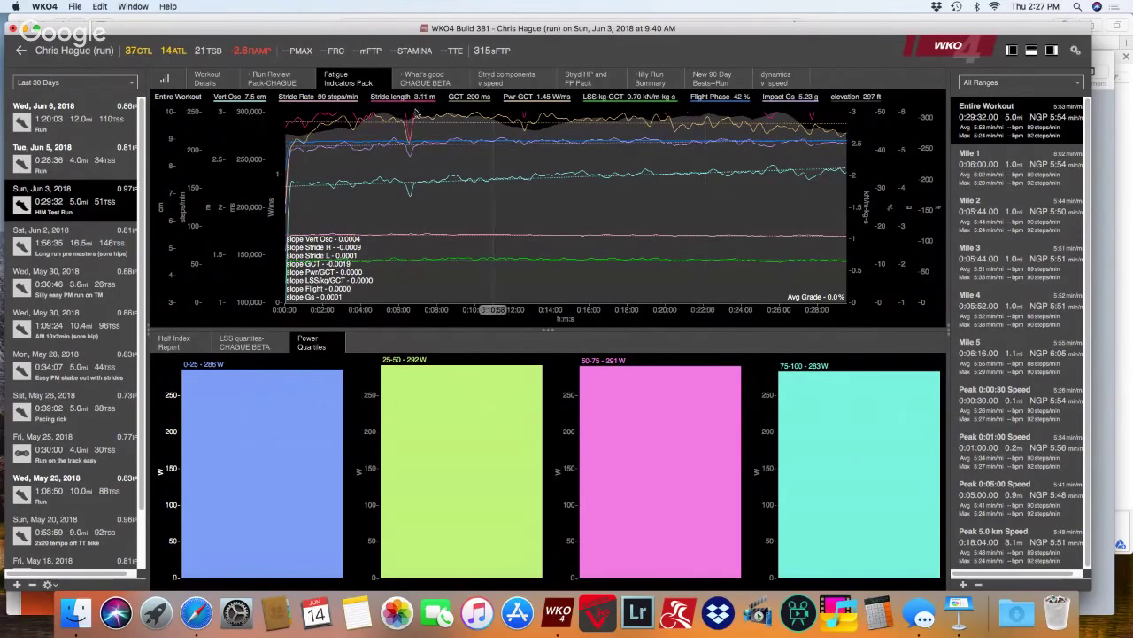
Step: Move the Hangouts window aside and switch to Keynote's Test Workouts slide
click(240, 20)
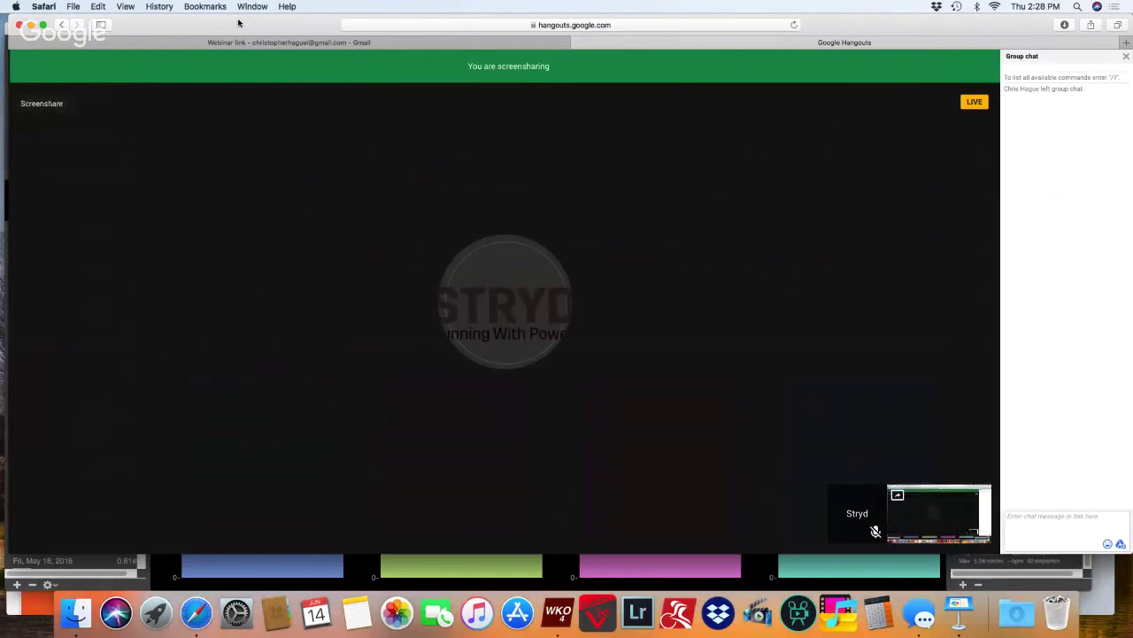
drag(240, 19, 262, 68)
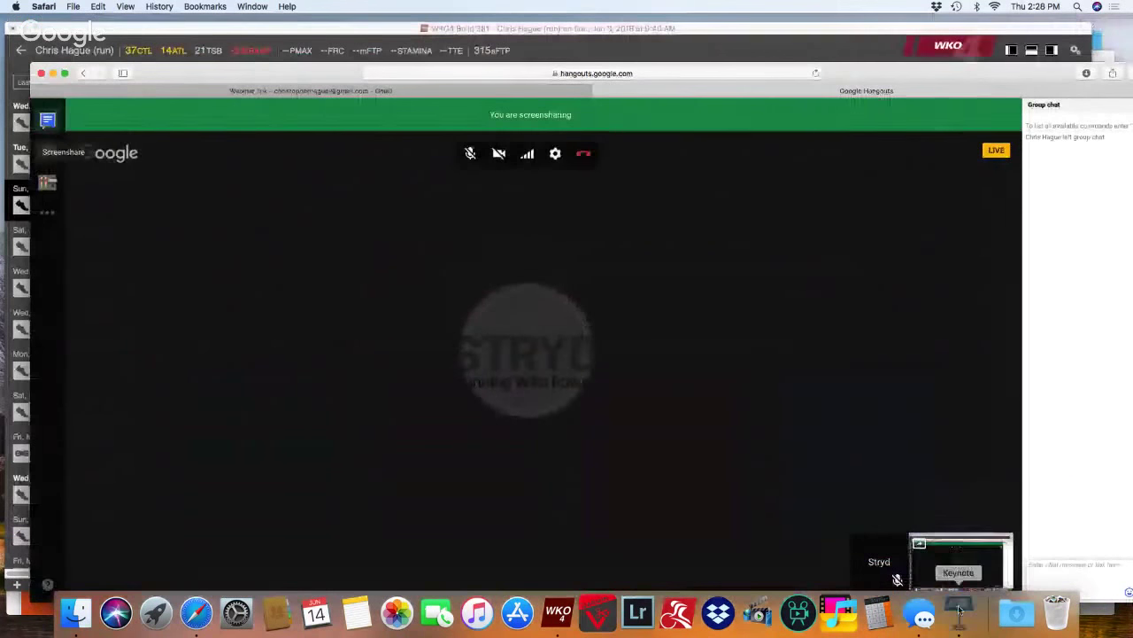
key(super+Tab)
scroll(104, 444, down, 5)
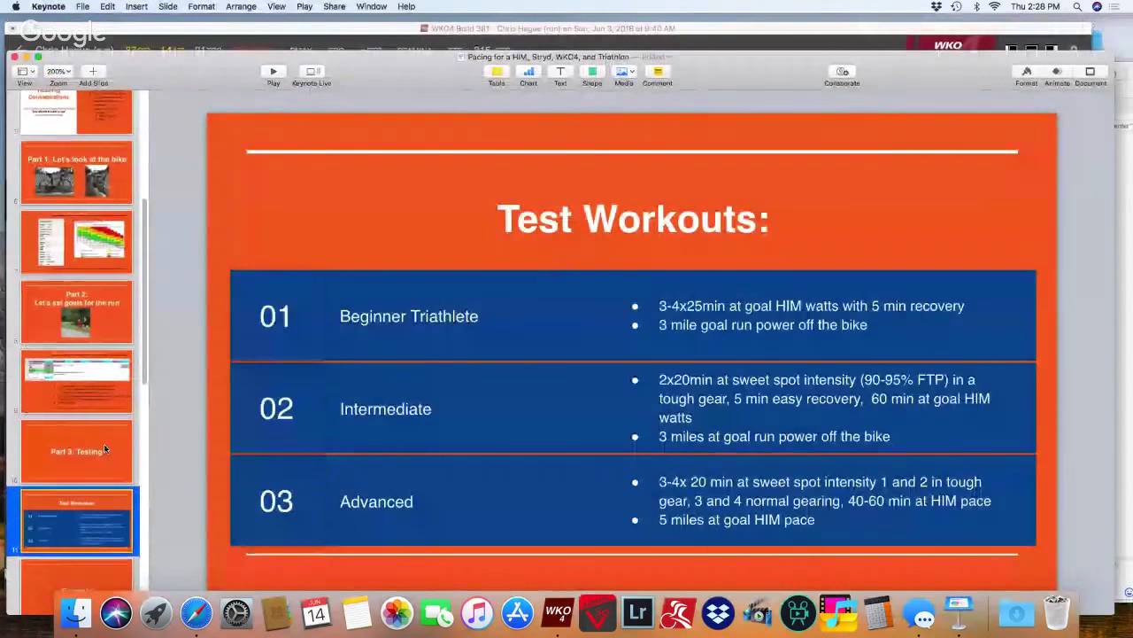
Step: Go to the Part 4 Analyzing and Modifying slide, then the Things to look at slide
click(90, 502)
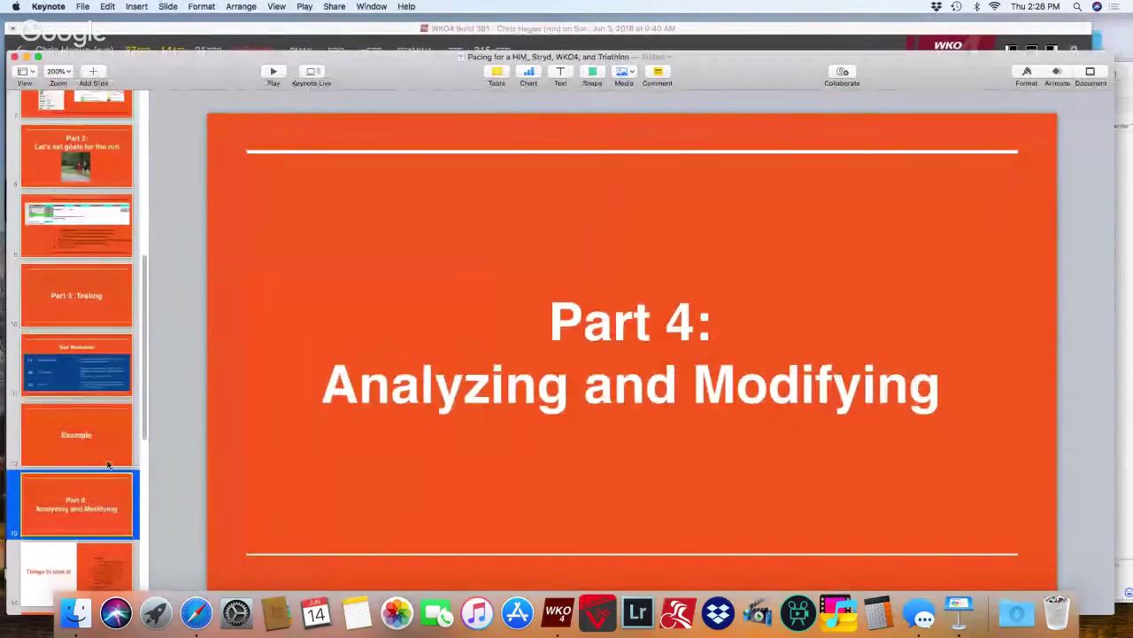
scroll(101, 511, down, 1)
click(100, 527)
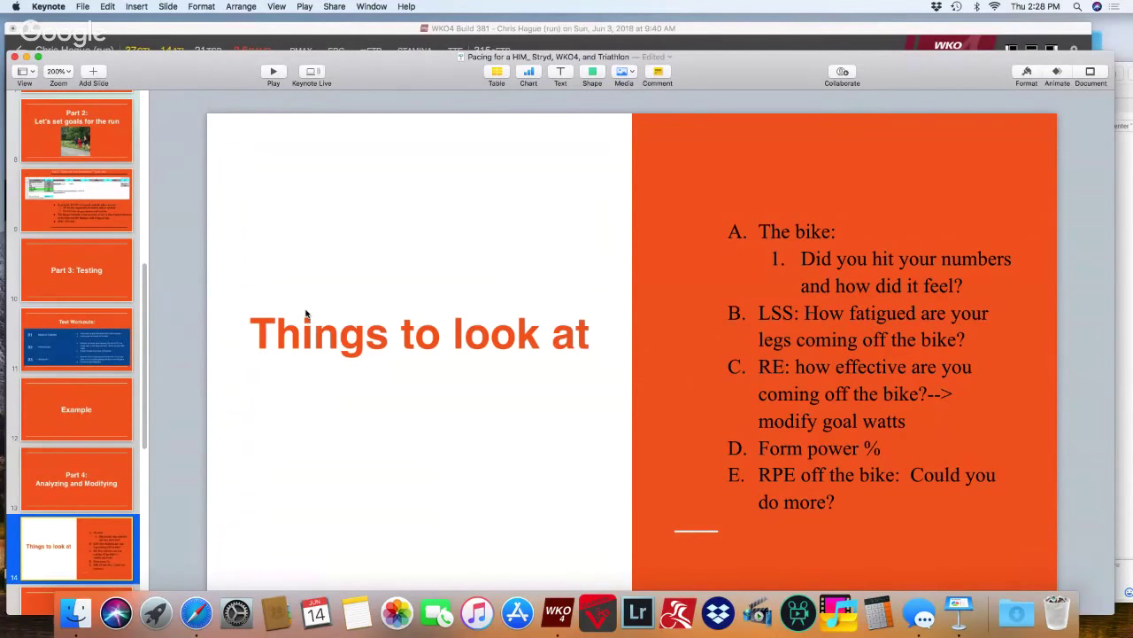
Step: Return to the Step 2 goal watts slide and bring the Hangouts window forward, shifted up-left
click(91, 196)
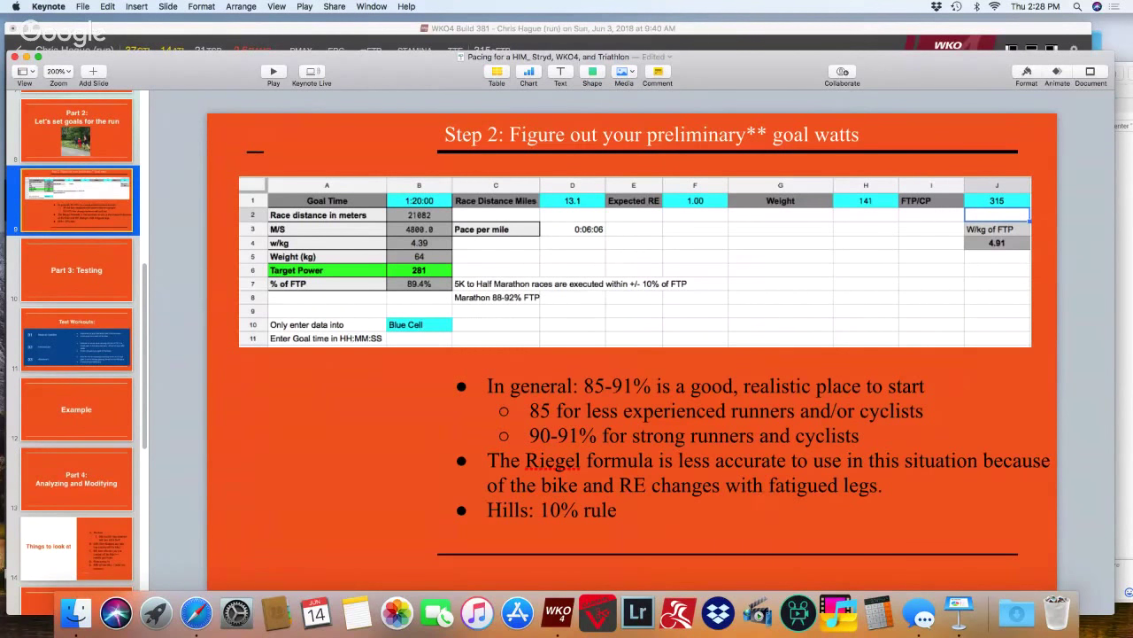
click(1129, 148)
drag(1012, 89, 795, 66)
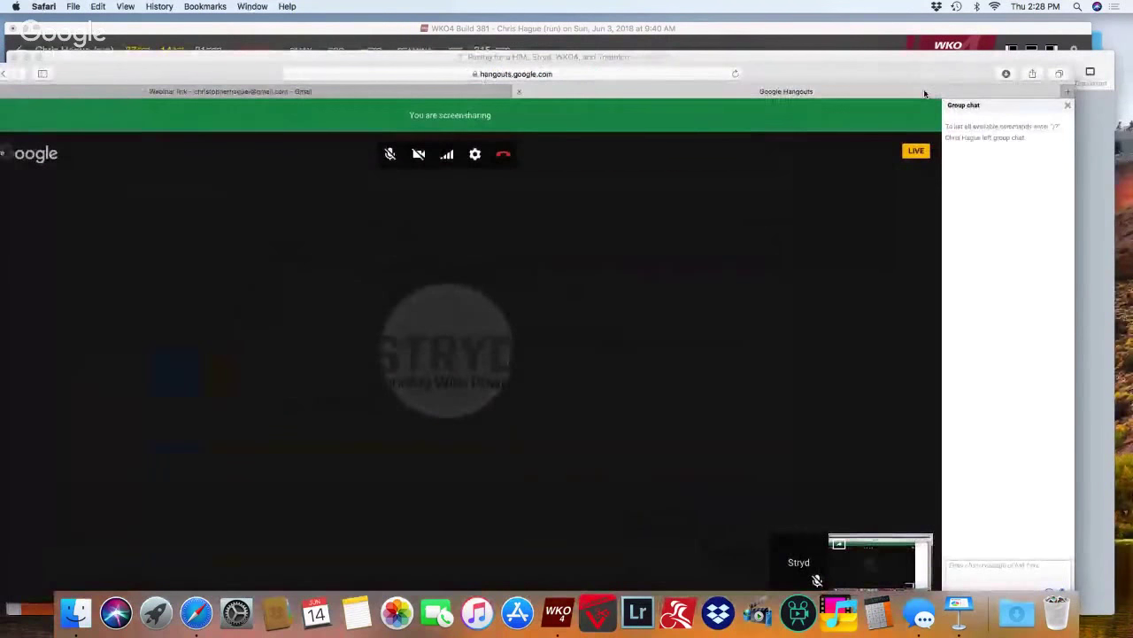
Step: View the Watts that win spreadsheet, then return to Keynote's Things to look at slide
key(F4)
click(882, 112)
key(F3)
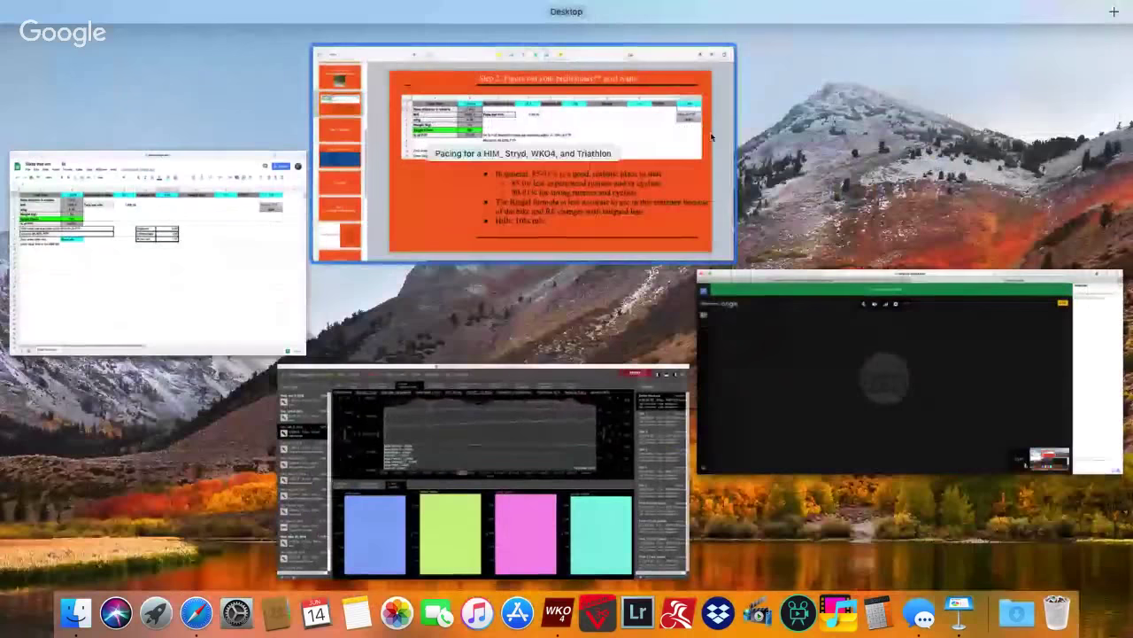
click(264, 254)
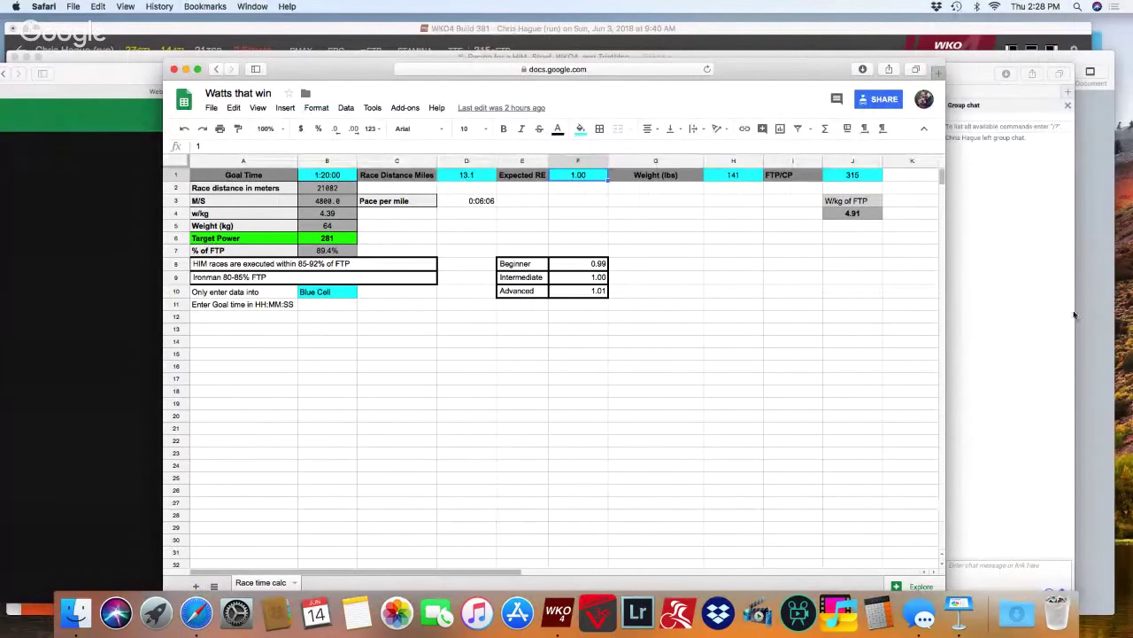
click(1084, 462)
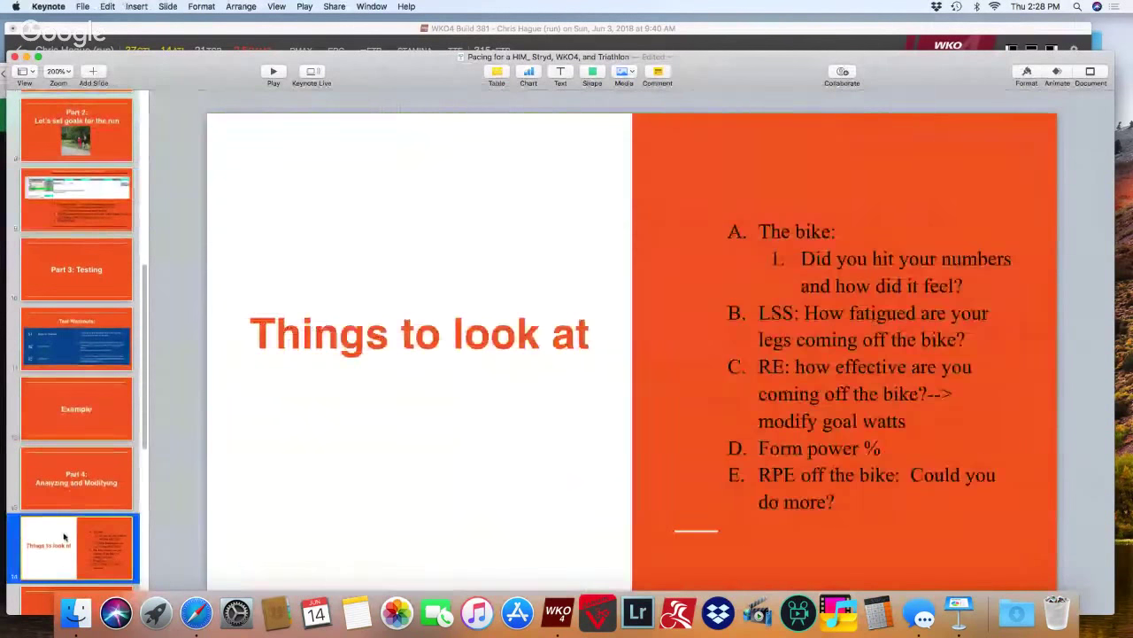
key(Down)
key(Down)
key(Down)
key(Down)
key(Down)
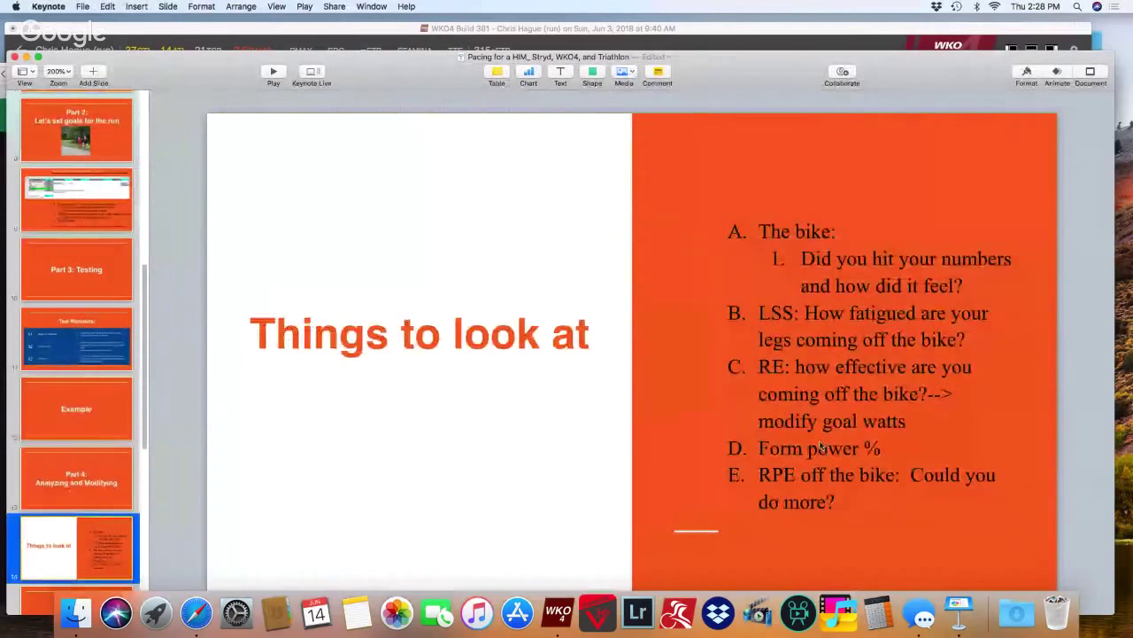